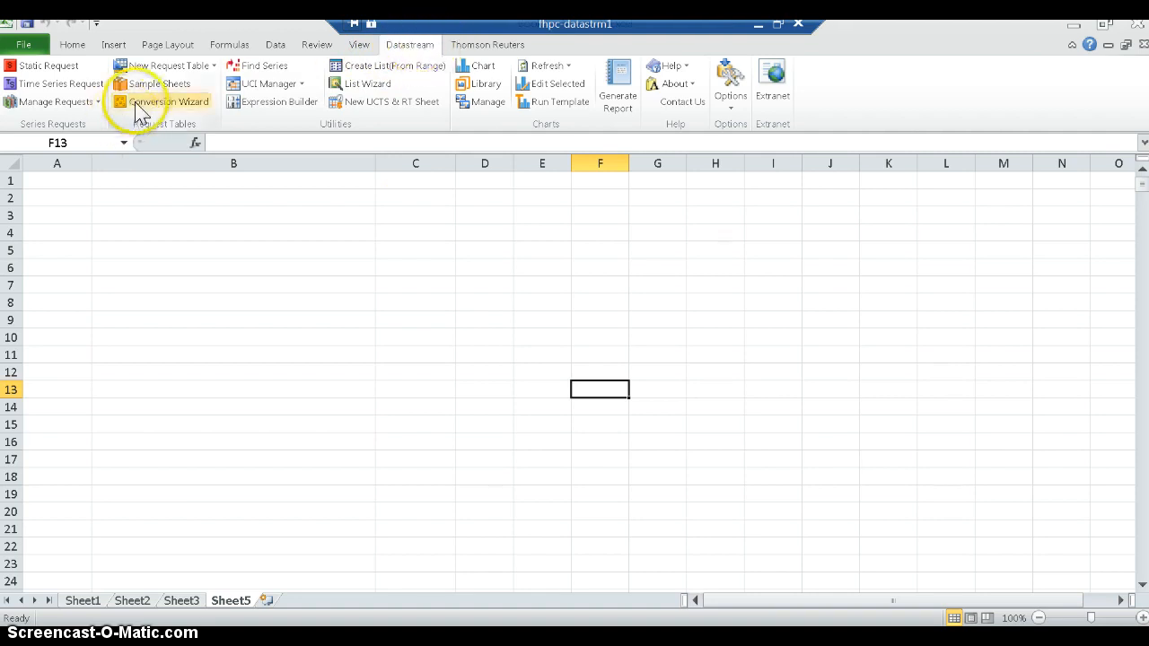
- Start a time series request and open Datastream Navigator to find a series
{"action": "left_click", "coordinate": [49, 84]}
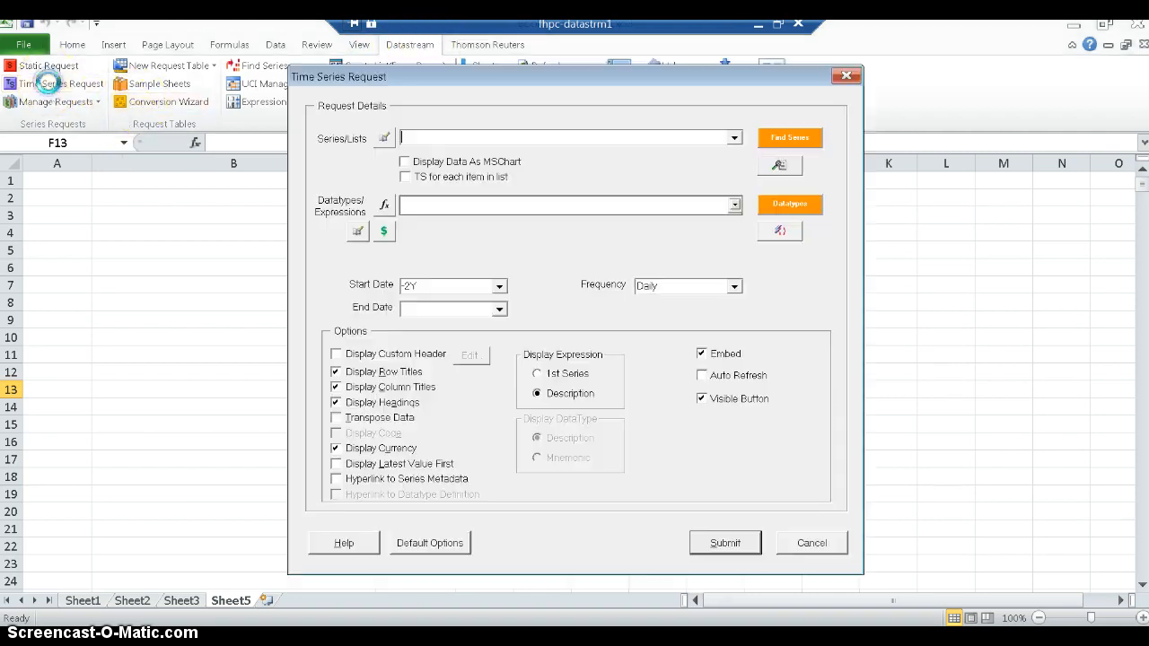
{"action": "left_click", "coordinate": [450, 142]}
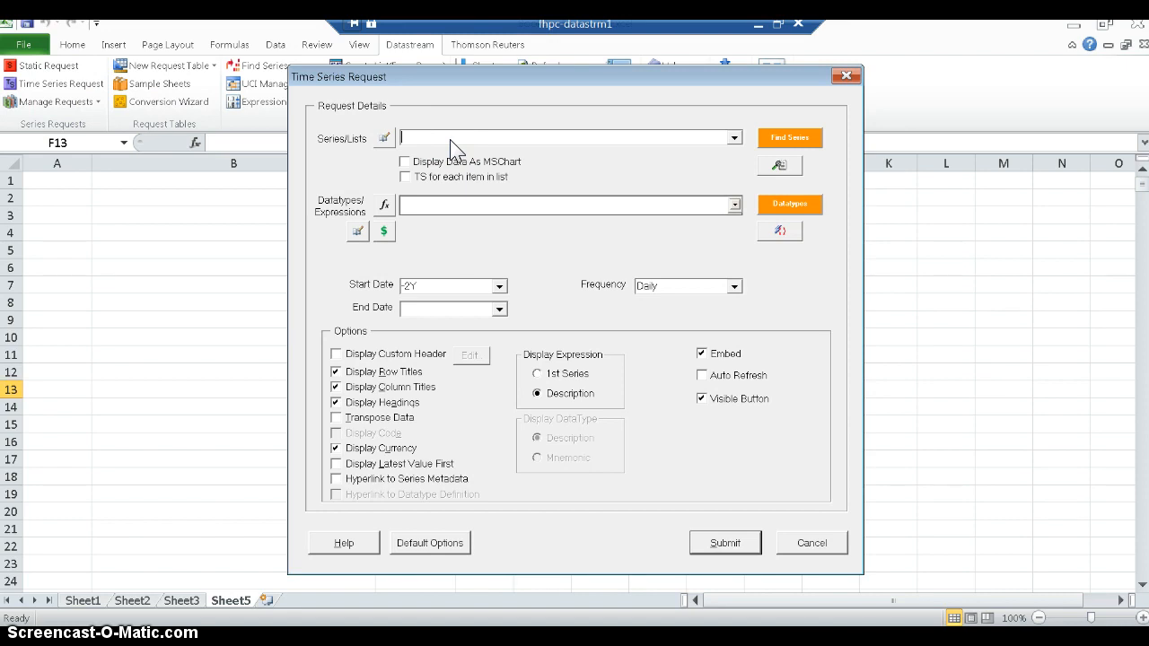
{"action": "left_click", "coordinate": [796, 135]}
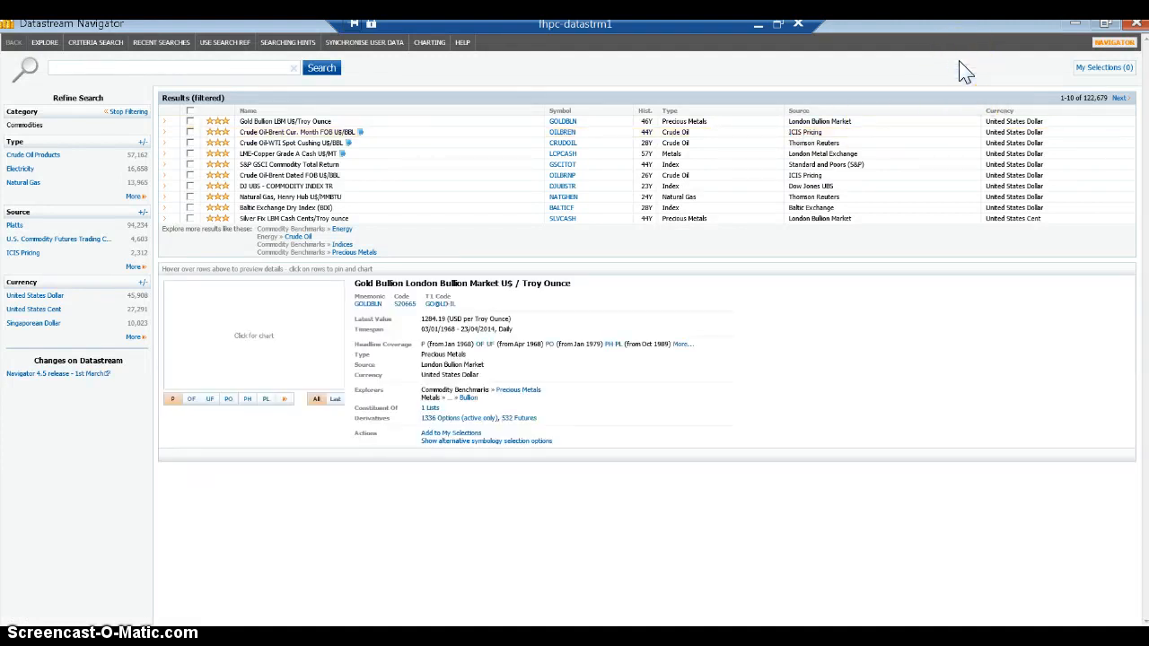
{"action": "left_click", "coordinate": [951, 63]}
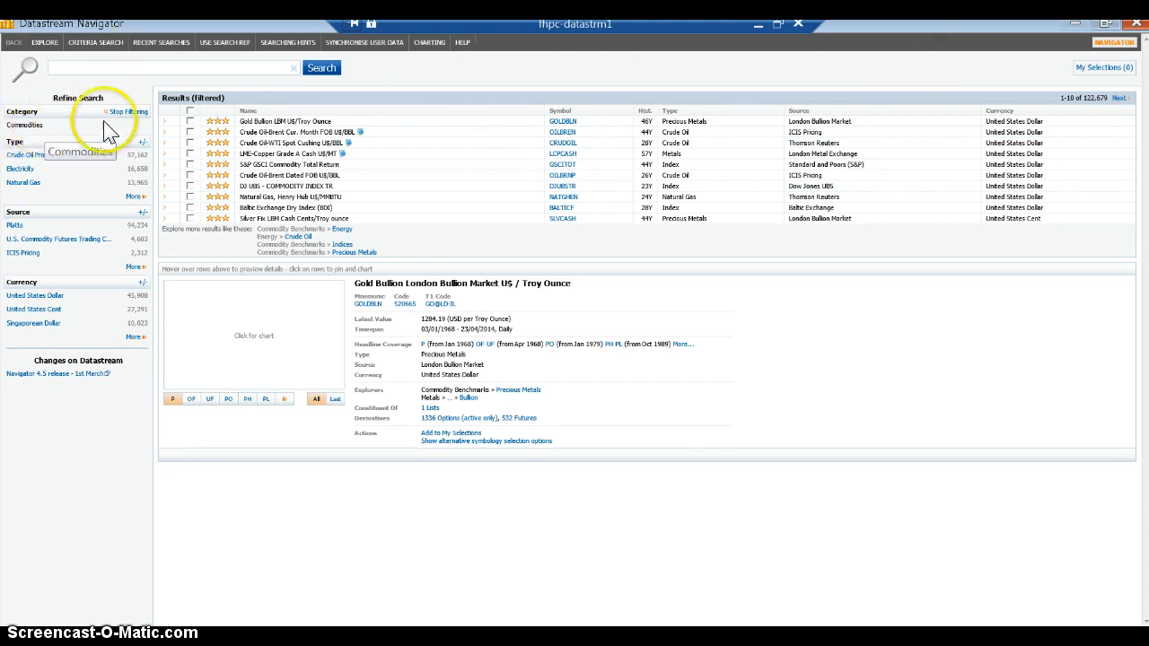
- Remove the Commodities filter and set the search category to Exchange Rates
{"action": "left_click", "coordinate": [296, 69]}
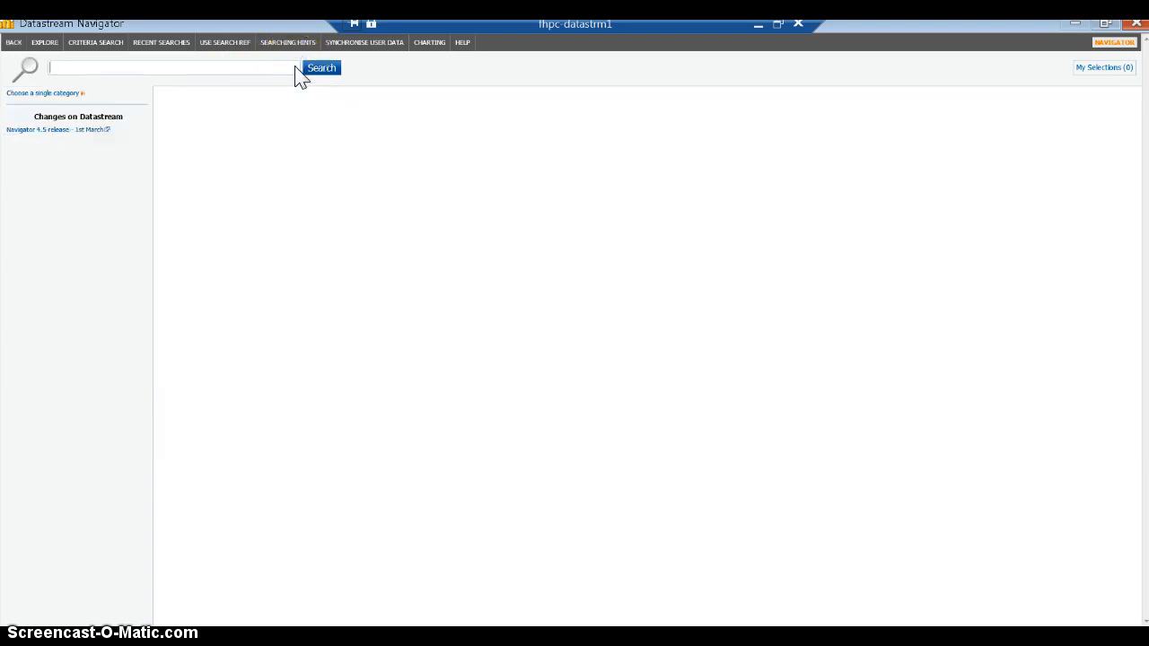
{"action": "left_click", "coordinate": [46, 93]}
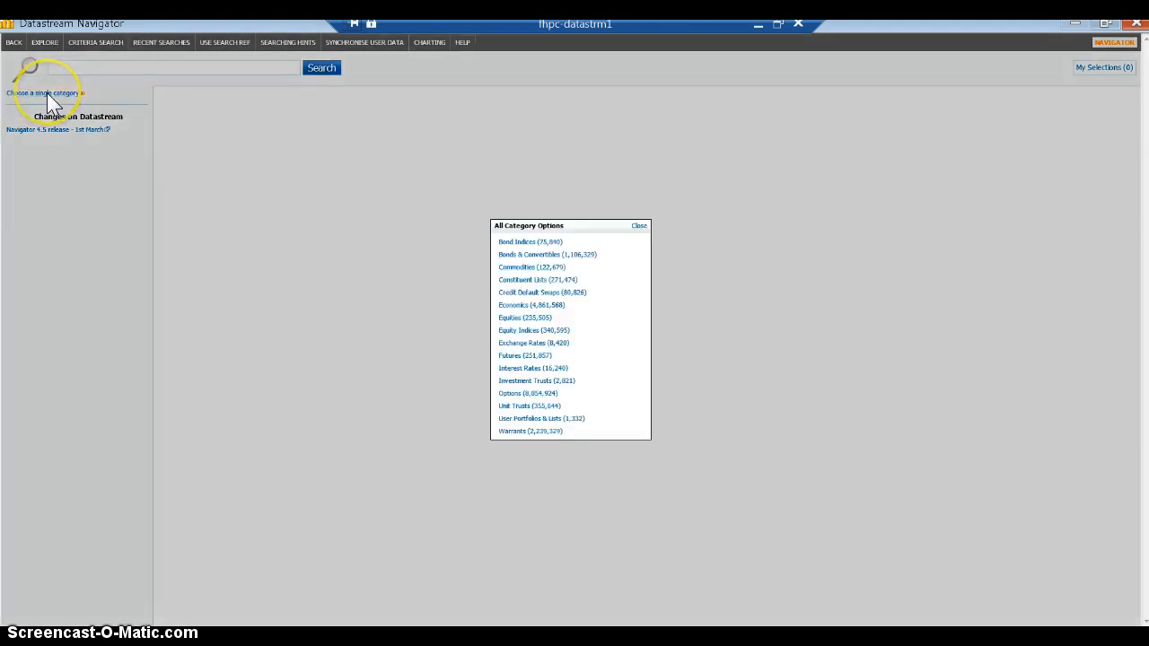
{"action": "left_click", "coordinate": [523, 345]}
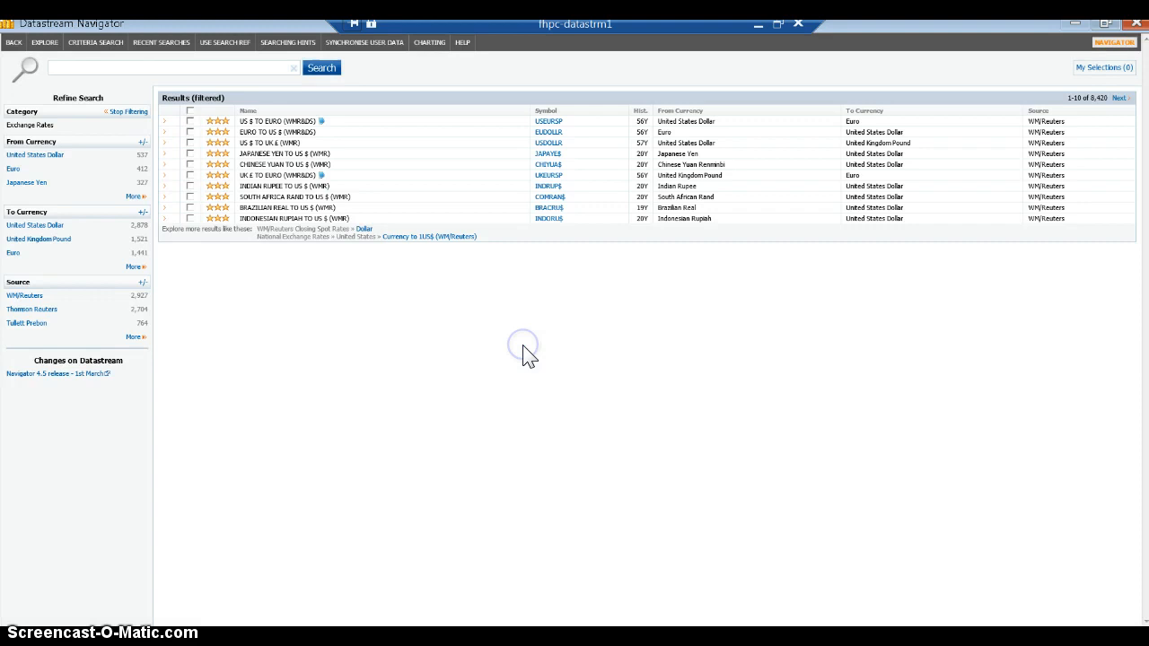
- Search the exchange rates for "china" and filter the results to Canadian Dollar as the To Currency
{"action": "left_click", "coordinate": [116, 68]}
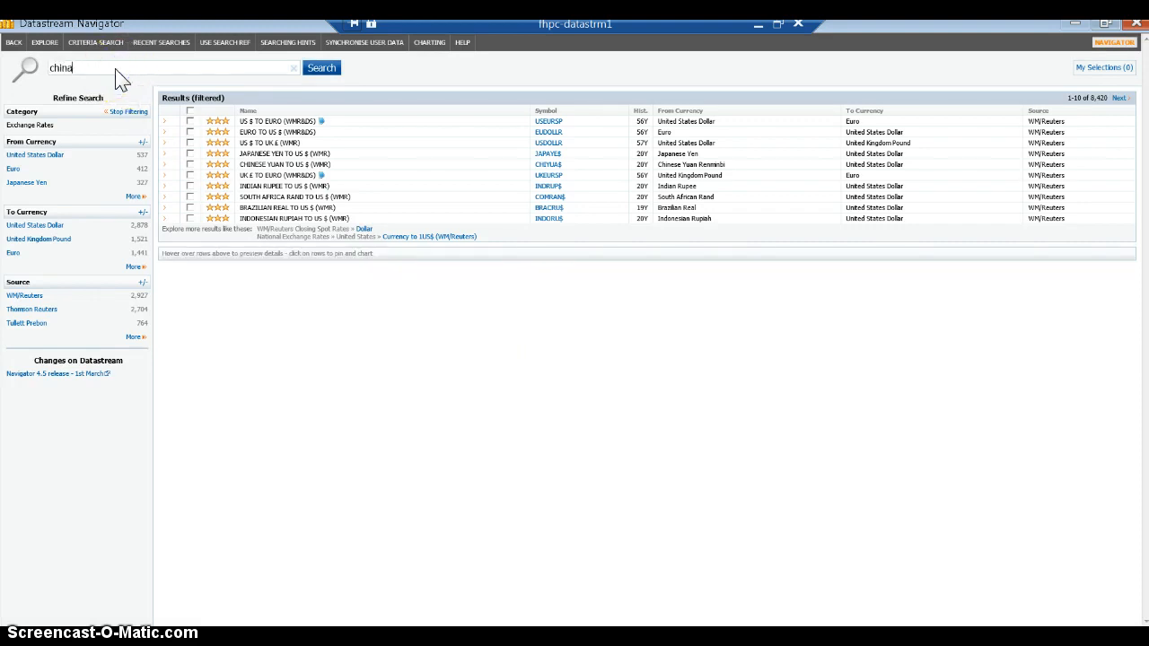
{"action": "left_click", "coordinate": [323, 70]}
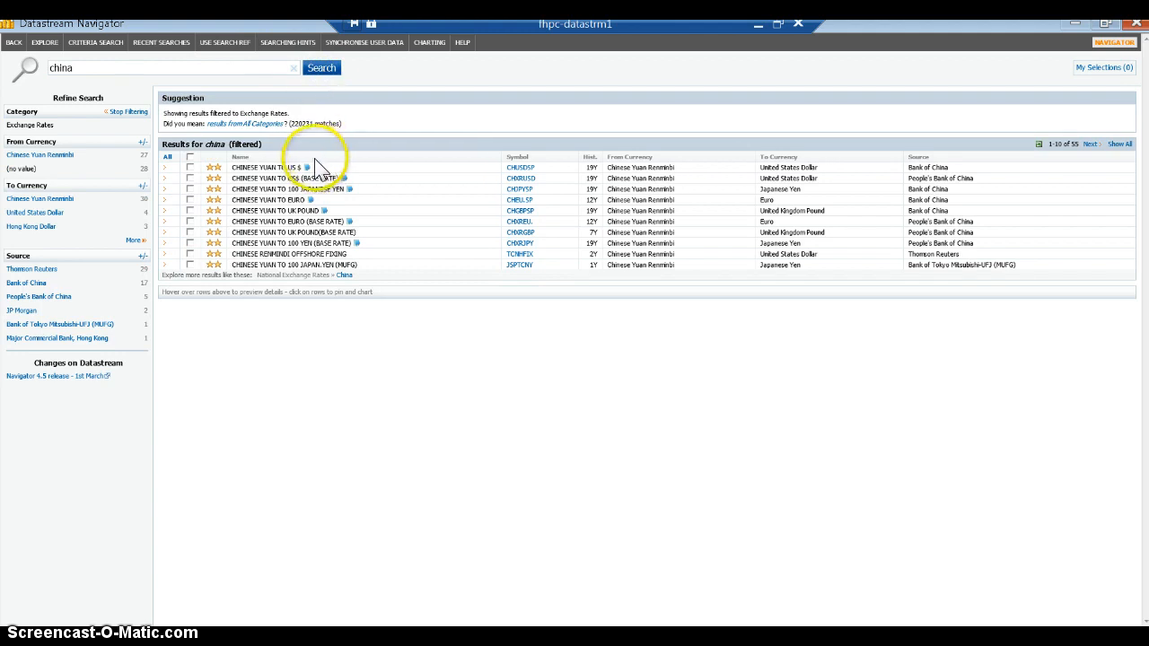
{"action": "mouse_move", "coordinate": [256, 171]}
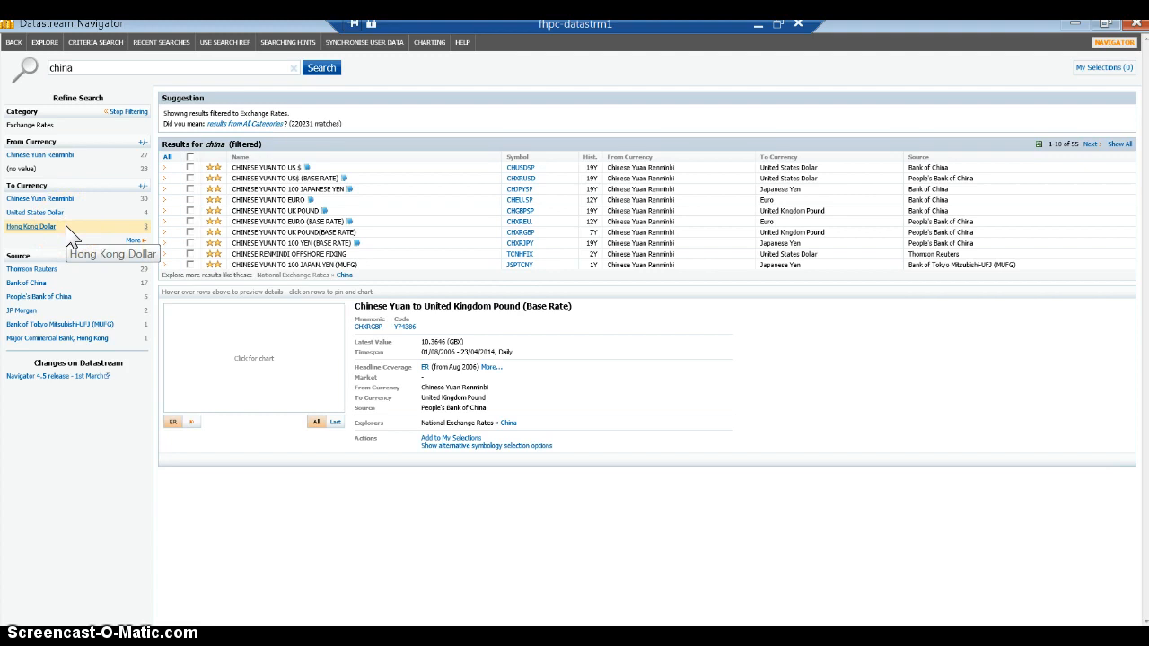
{"action": "left_click", "coordinate": [132, 241]}
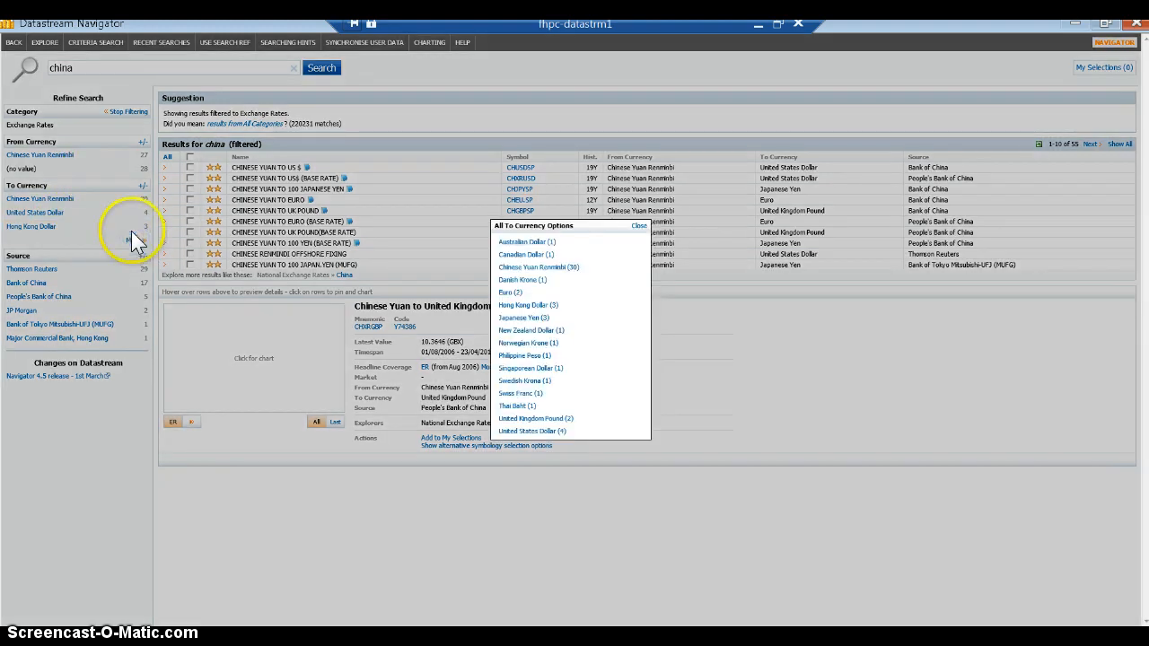
{"action": "left_click", "coordinate": [517, 255]}
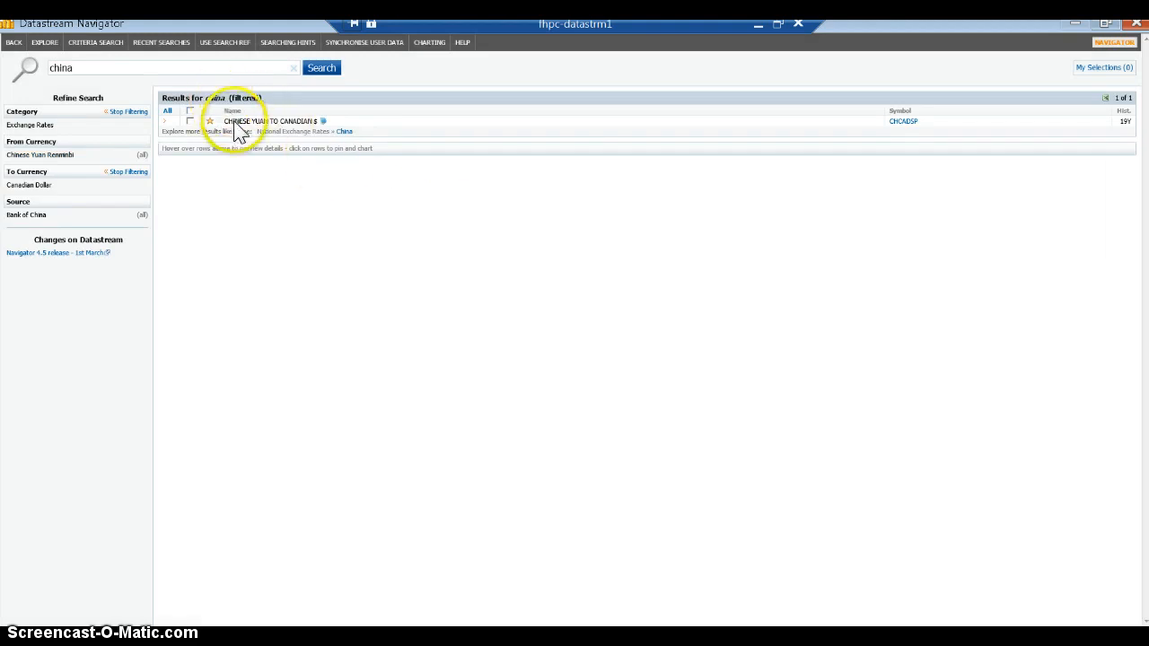
- Preview the chart of the Chinese Yuan to Canadian $ series and use that series in the time series request
{"action": "mouse_move", "coordinate": [235, 128]}
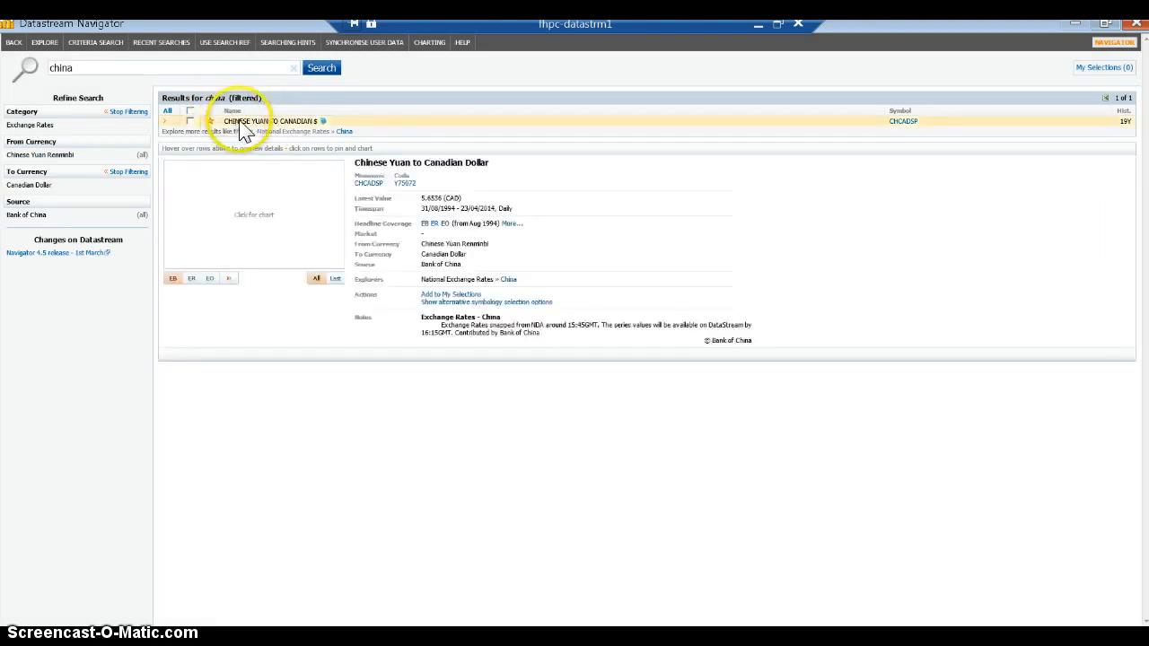
{"action": "left_click", "coordinate": [359, 122]}
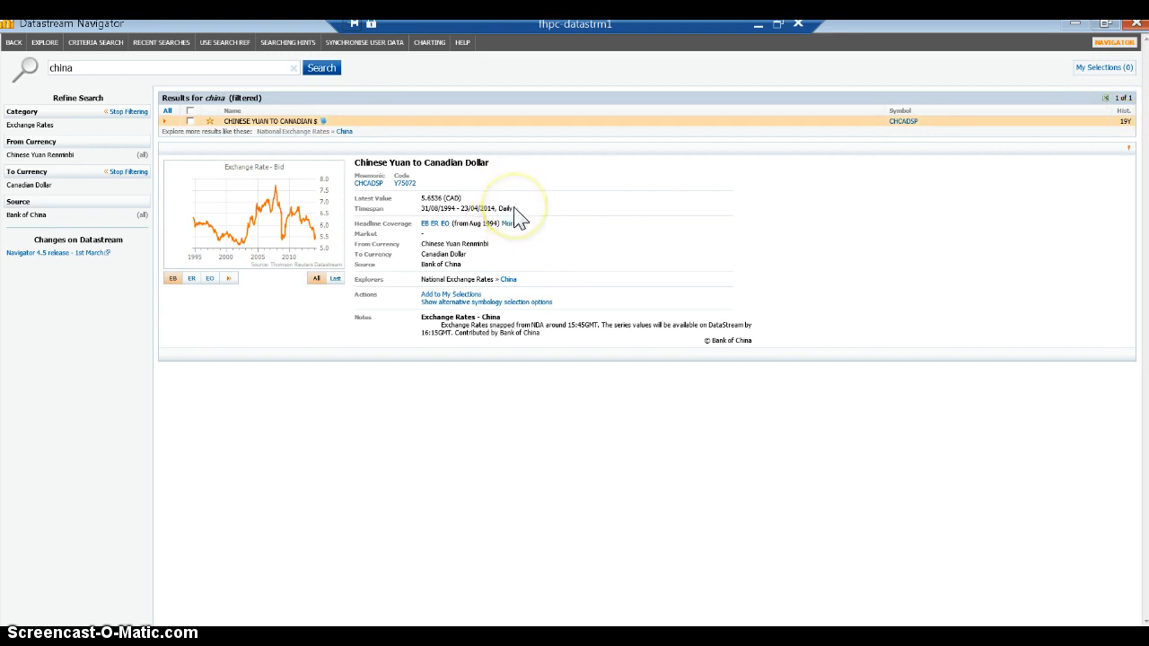
{"action": "left_click", "coordinate": [191, 122]}
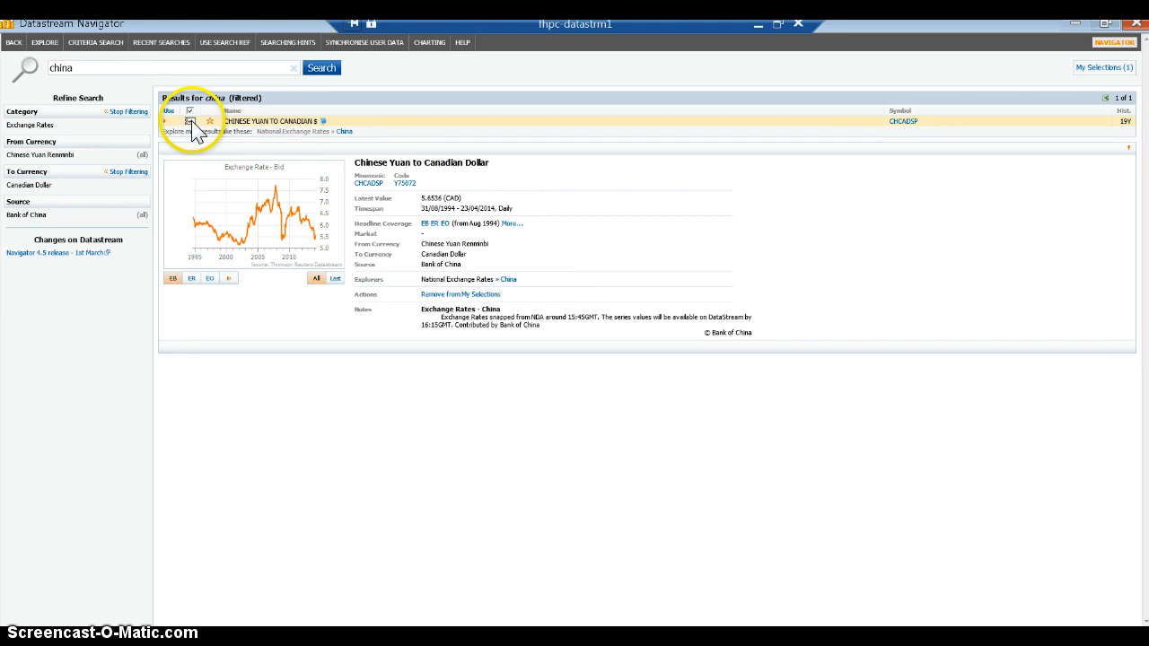
{"action": "left_click", "coordinate": [168, 110]}
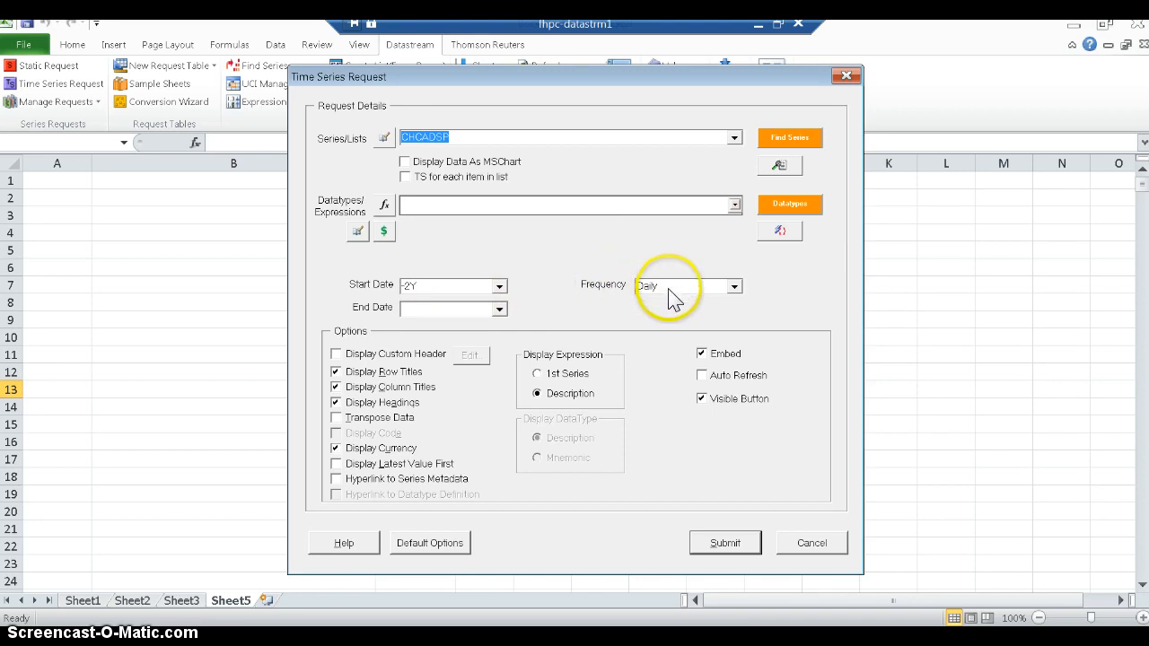
- Set the request's start date to 8/12/2000 and end date to 8/12/2010 with Daily frequency, and submit it as an embedded request
{"action": "left_click", "coordinate": [736, 287]}
{"action": "left_click", "coordinate": [736, 286]}
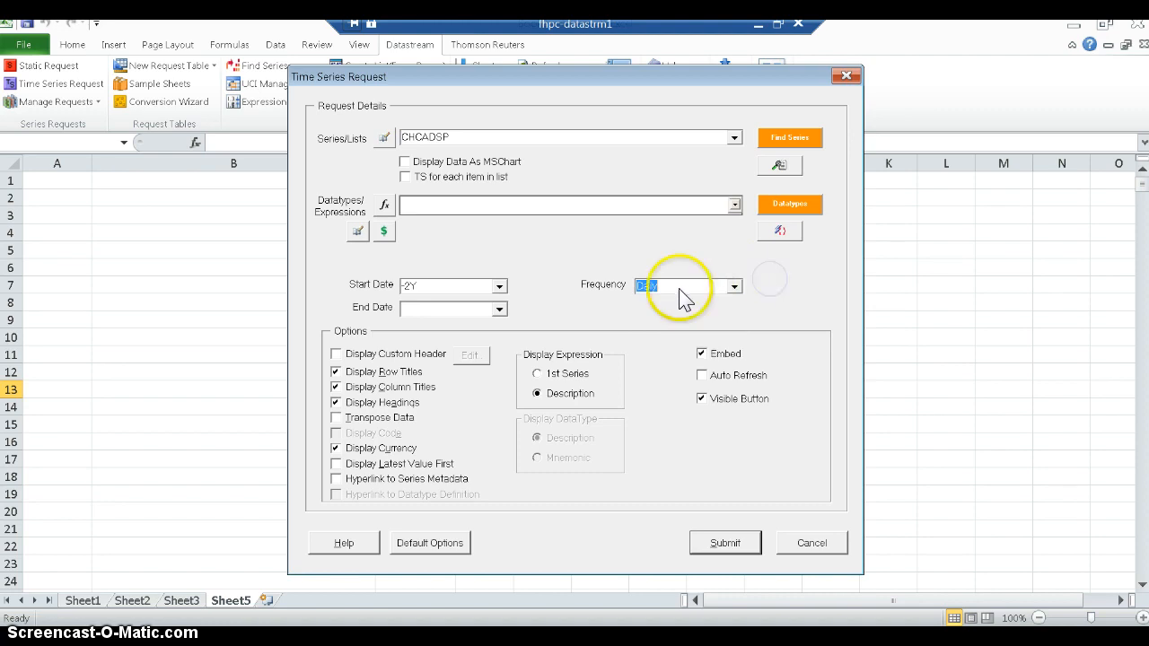
{"action": "left_click", "coordinate": [448, 285]}
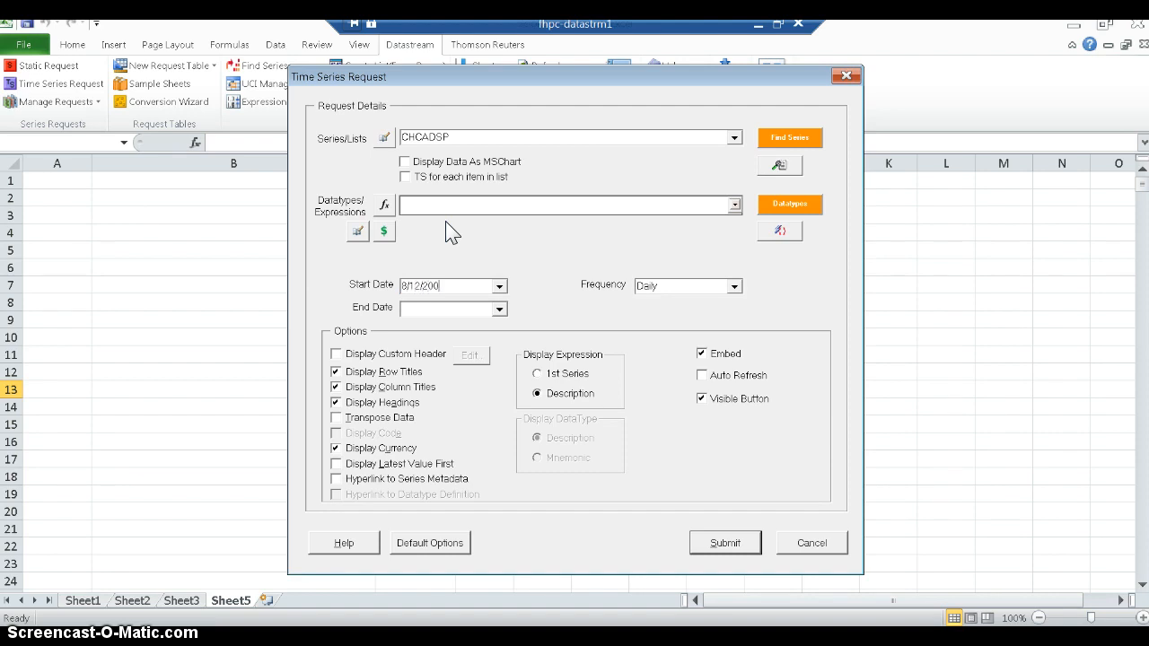
{"action": "left_click", "coordinate": [485, 309]}
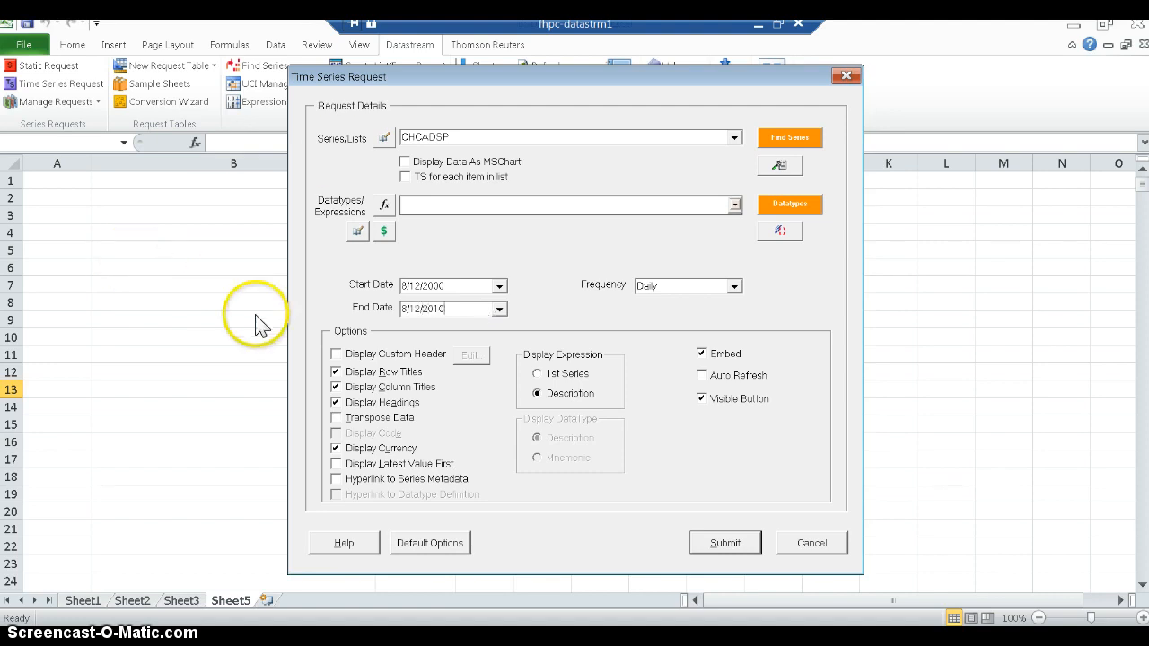
{"action": "left_click", "coordinate": [335, 402]}
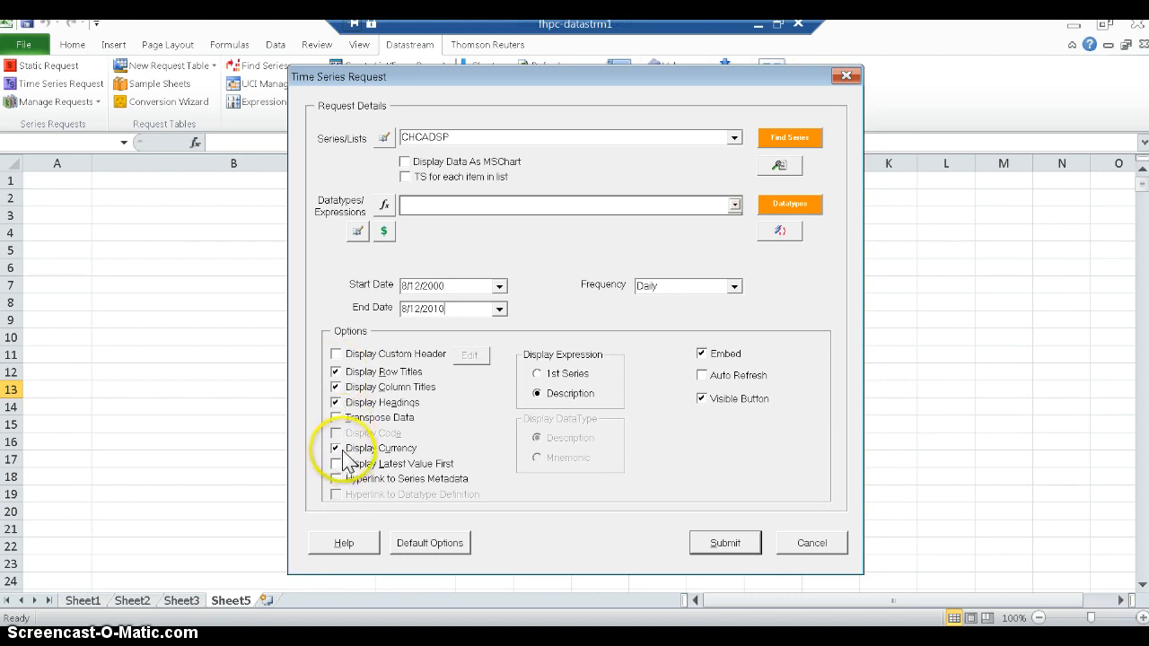
{"action": "left_click", "coordinate": [702, 355]}
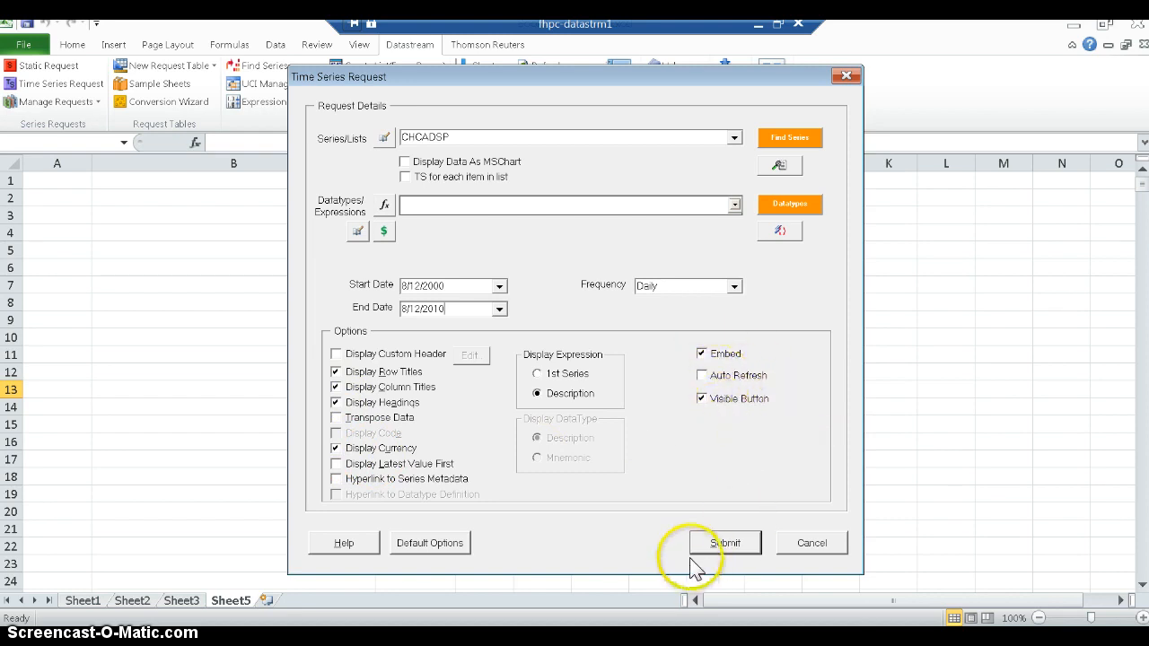
{"action": "left_click", "coordinate": [721, 545]}
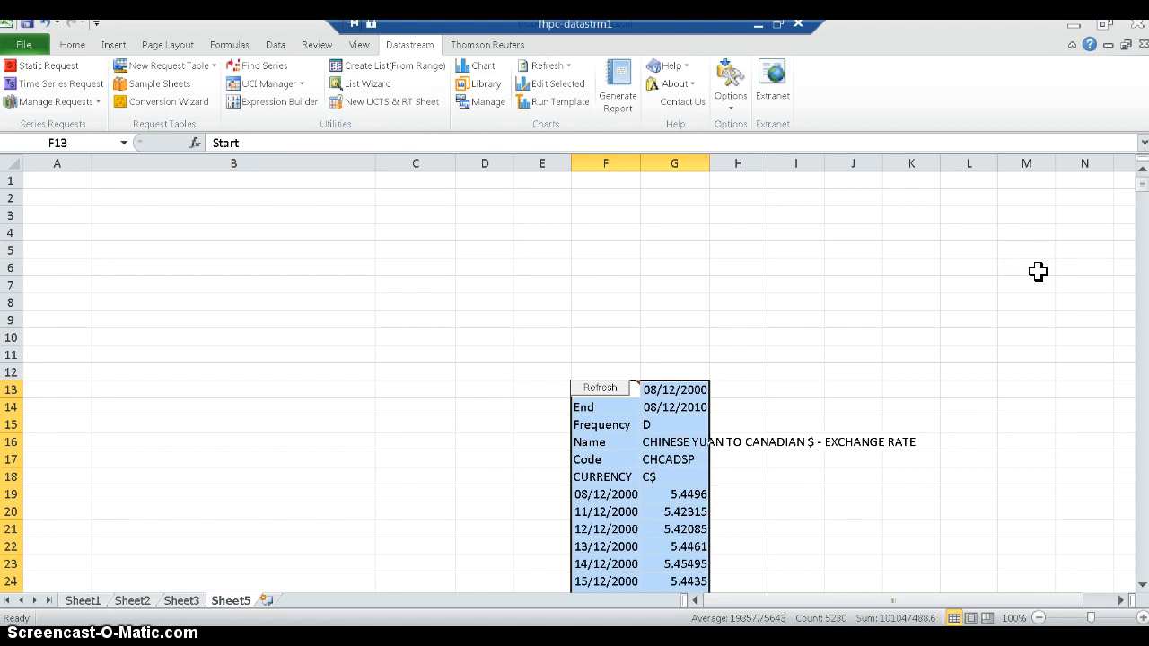
- Look over the retrieved exchange rate data and autofit column G to its contents
{"action": "left_click", "coordinate": [39, 183]}
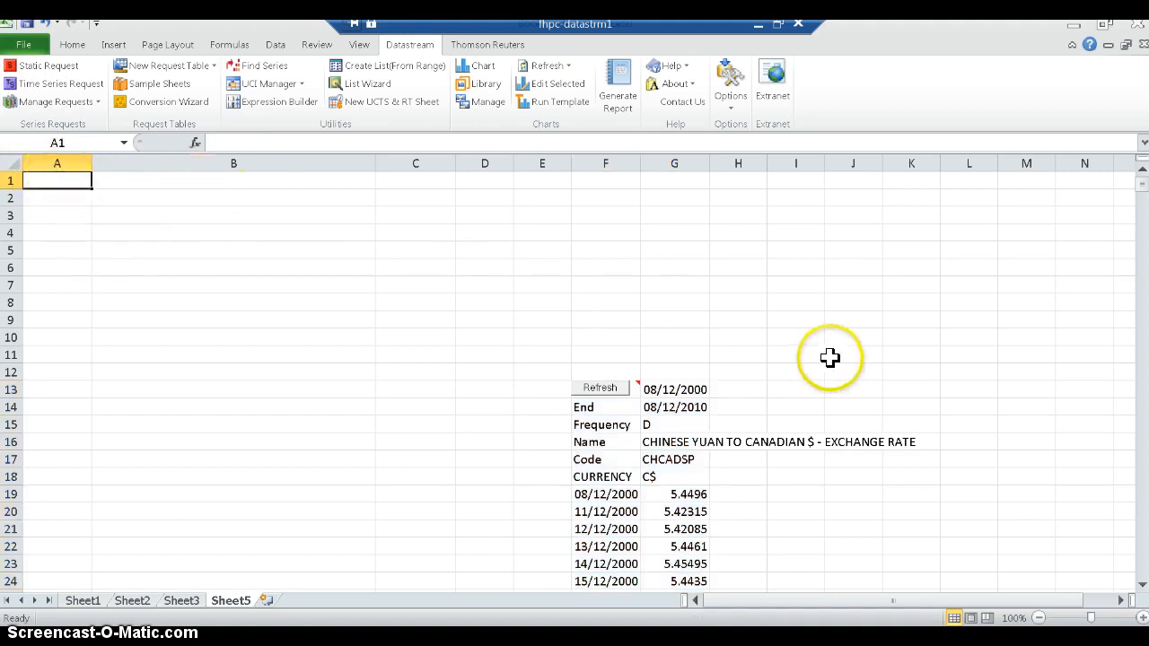
{"action": "scroll", "coordinate": [825, 359], "scroll_direction": "down", "scroll_amount": 1}
{"action": "scroll", "coordinate": [774, 316], "scroll_direction": "up", "scroll_amount": 1}
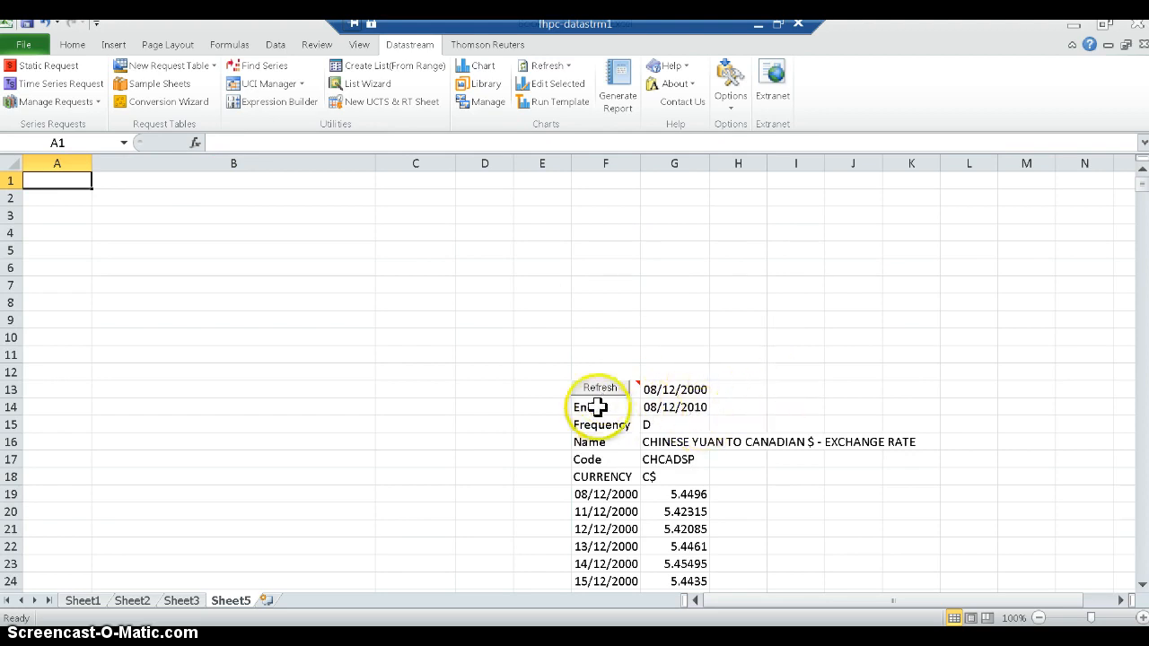
{"action": "scroll", "coordinate": [835, 350], "scroll_direction": "down", "scroll_amount": 1}
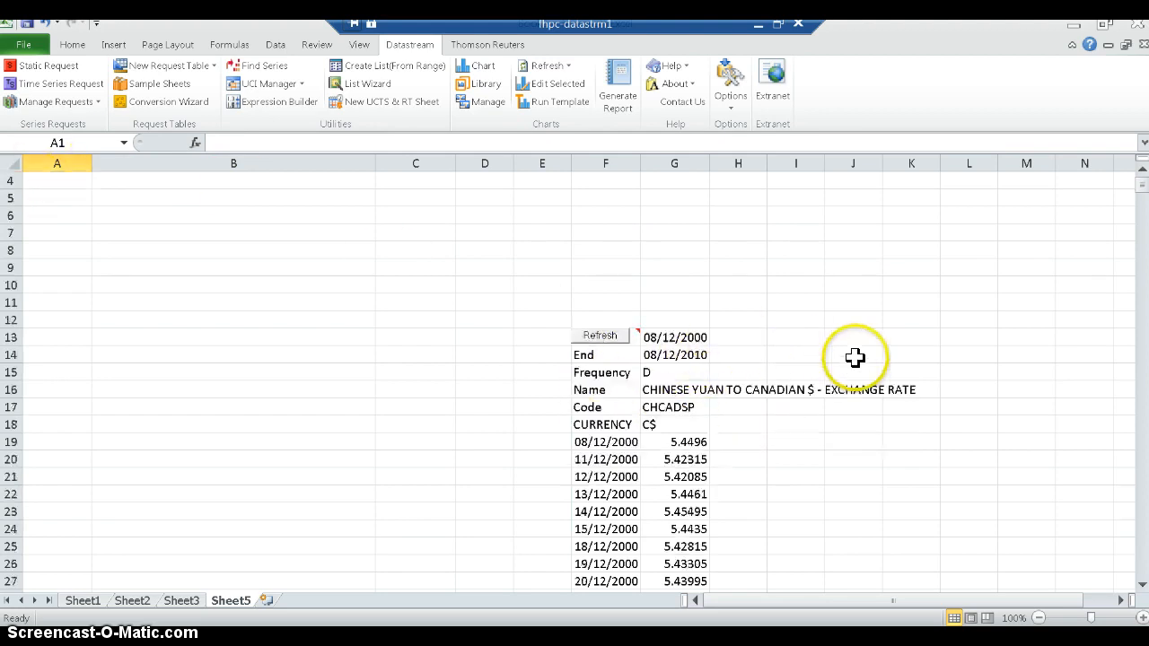
{"action": "scroll", "coordinate": [908, 315], "scroll_direction": "down", "scroll_amount": 1}
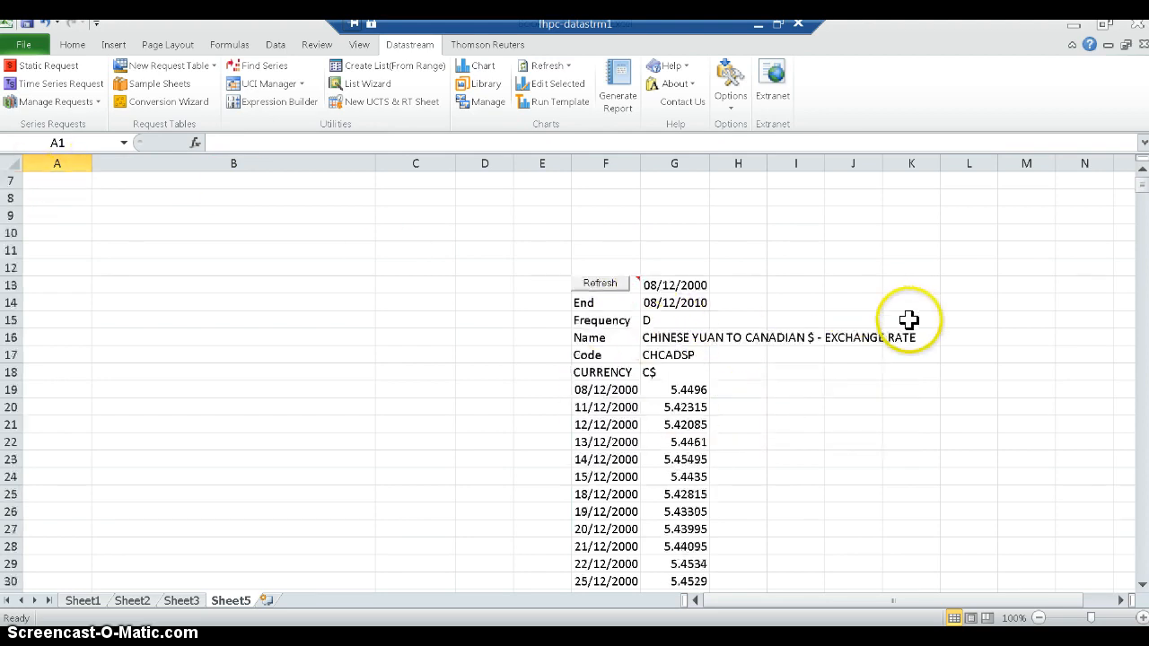
{"action": "double_click", "coordinate": [708, 162]}
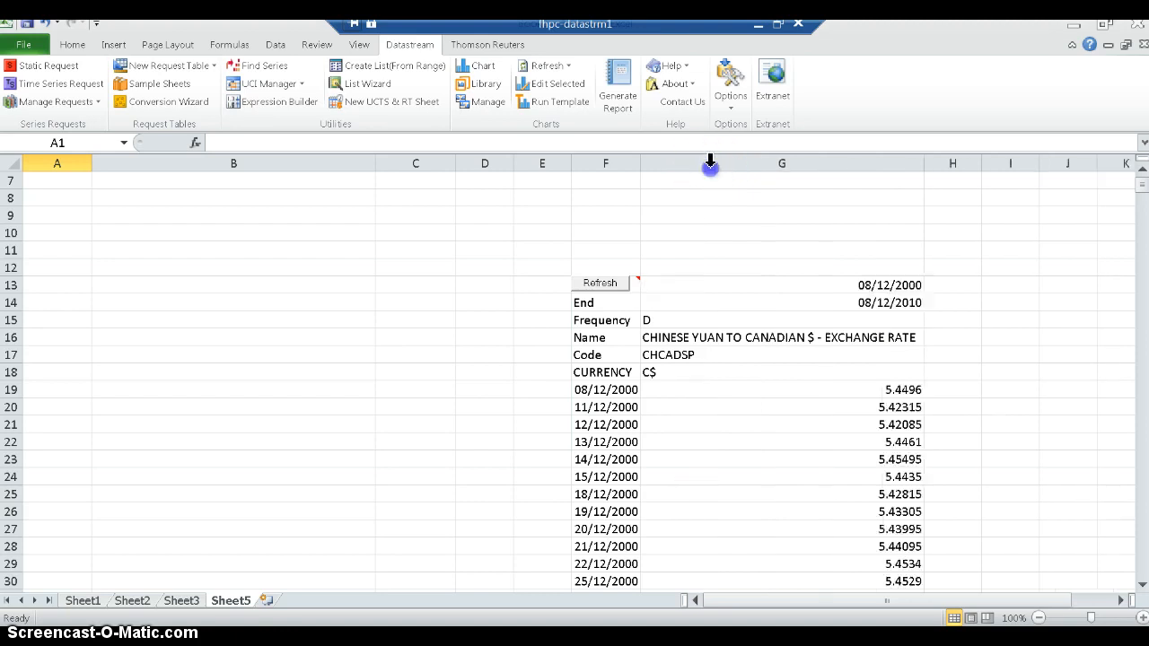
- Open the embedded time series request for editing to review its settings, and close it without changes
{"action": "scroll", "coordinate": [972, 295], "scroll_direction": "down", "scroll_amount": 1}
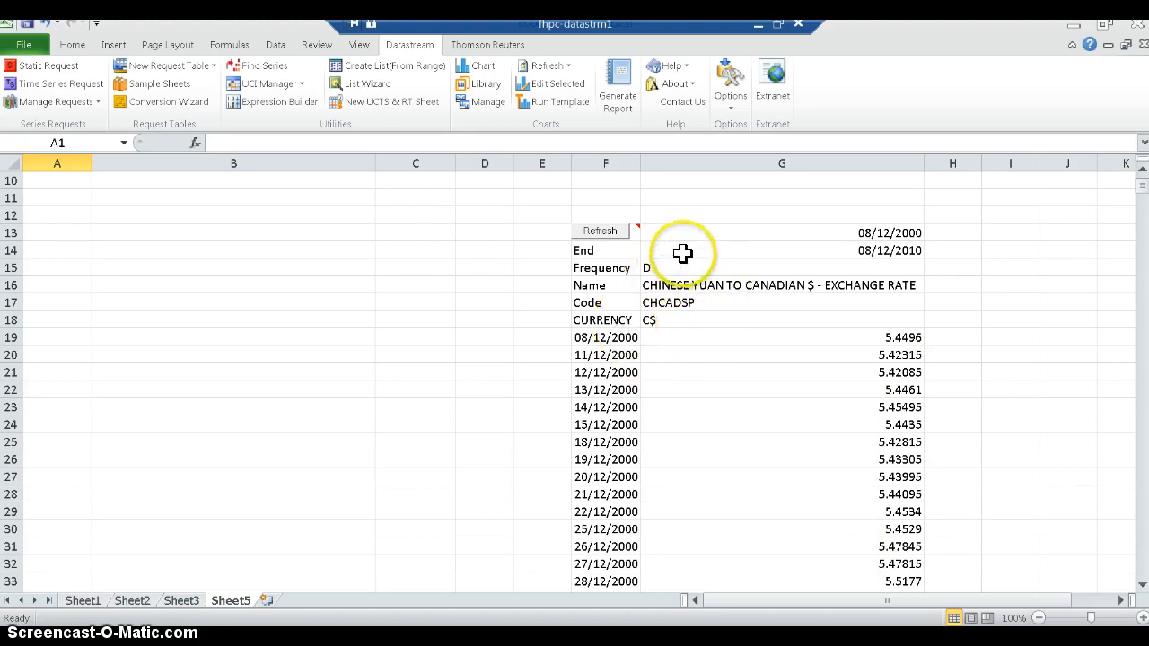
{"action": "left_click", "coordinate": [598, 233]}
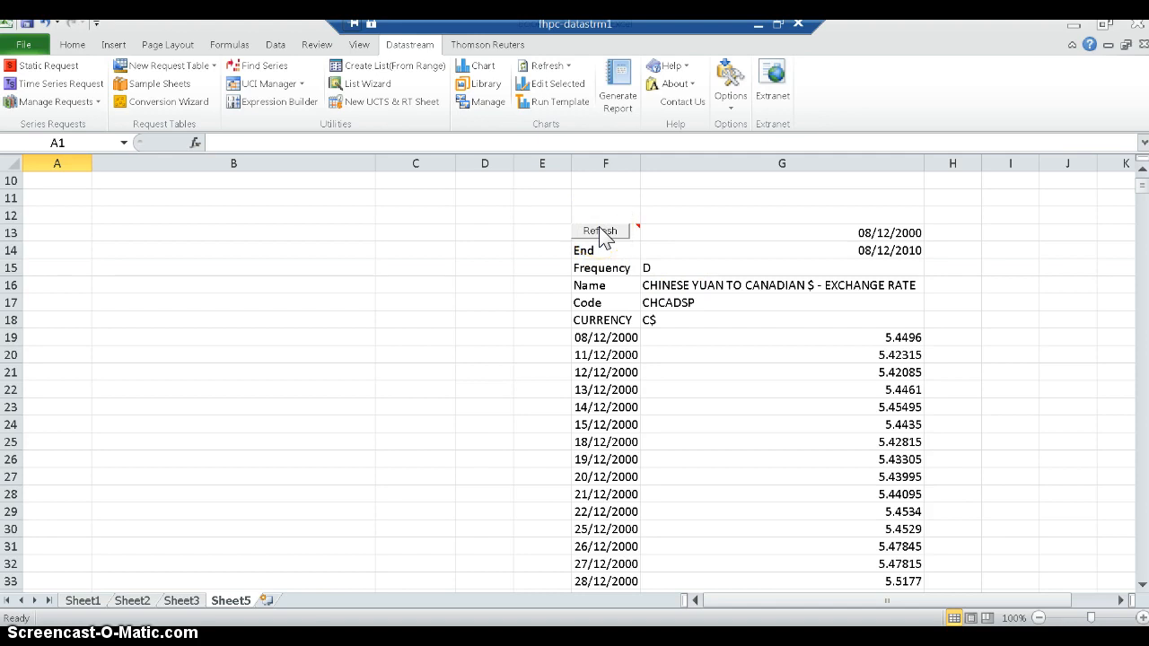
{"action": "right_click", "coordinate": [600, 234]}
{"action": "left_click", "coordinate": [657, 277]}
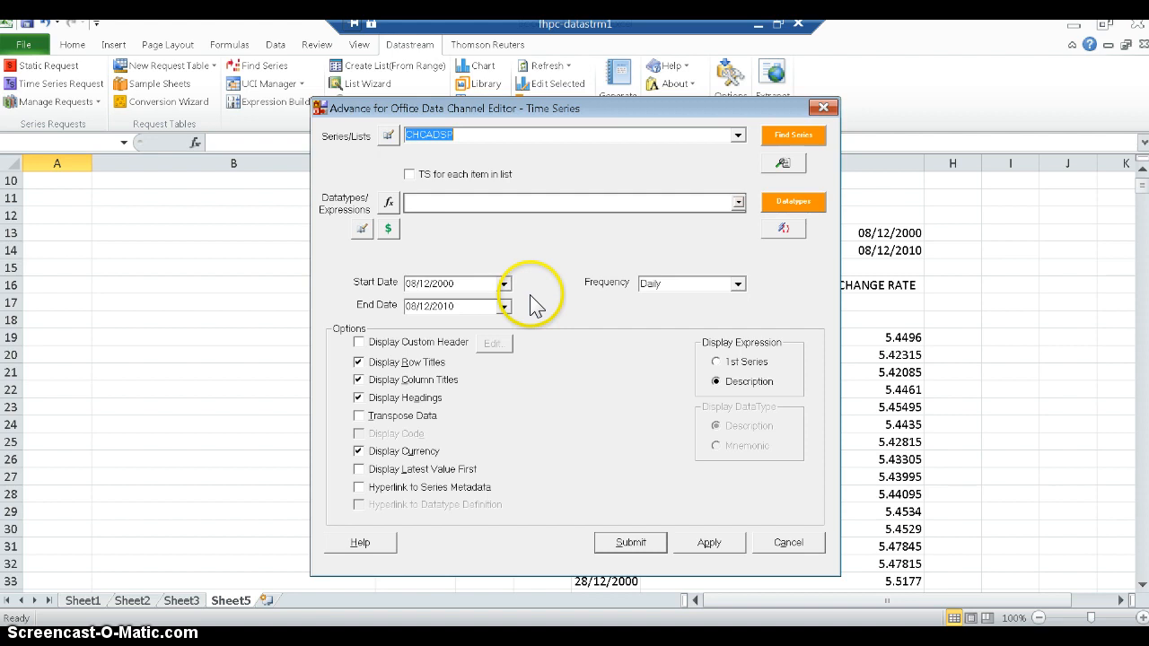
{"action": "left_click", "coordinate": [784, 540]}
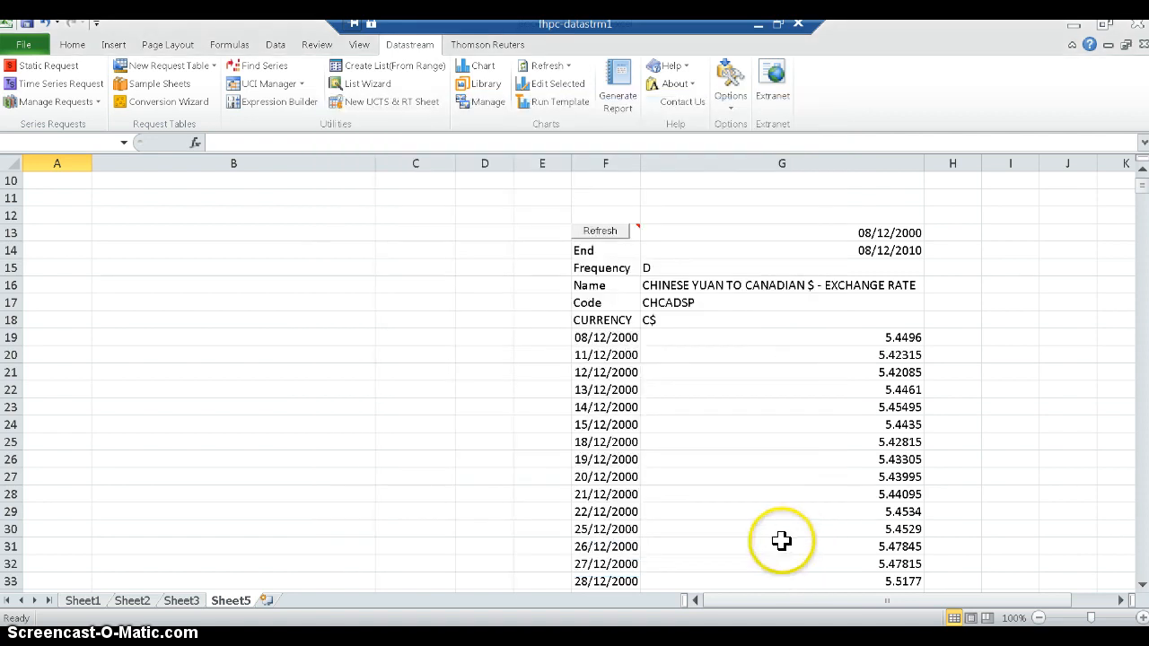
- Add a new blank worksheet after Sheet5 and select cell K8 in it
{"action": "left_click", "coordinate": [267, 600]}
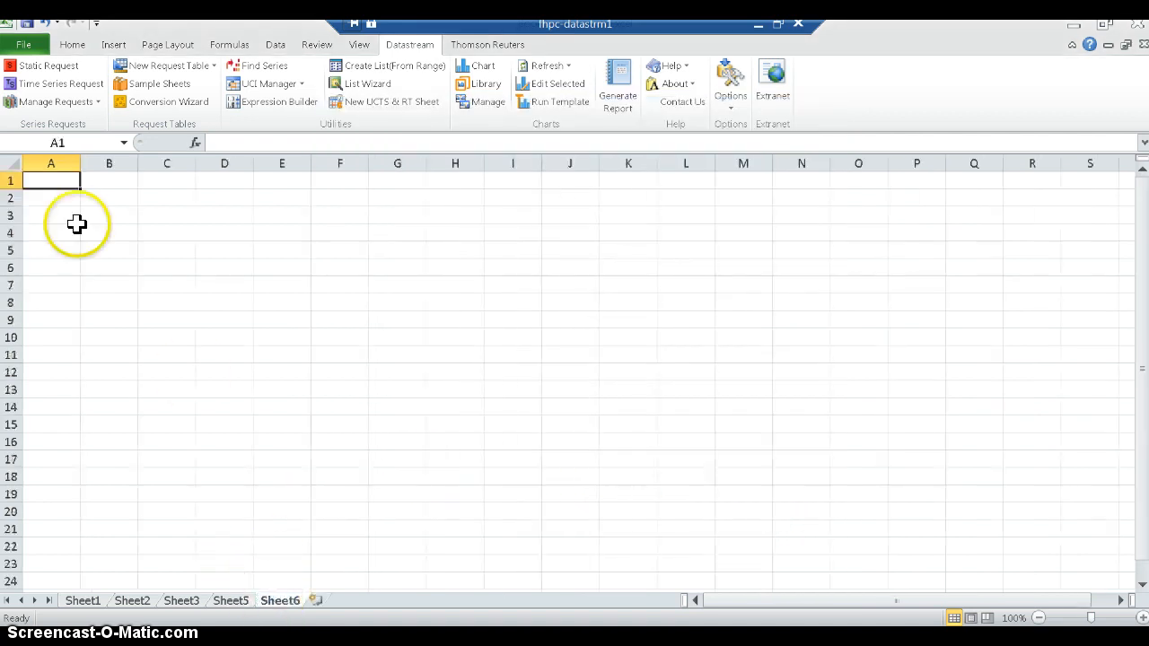
{"action": "left_click", "coordinate": [59, 180]}
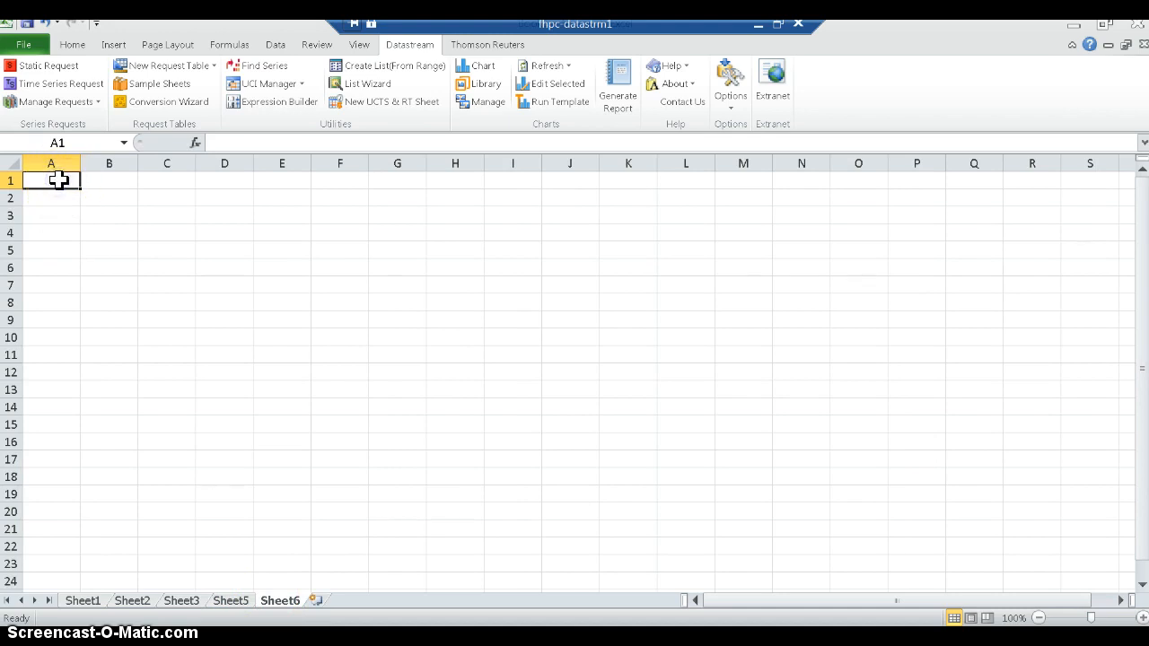
{"action": "left_click", "coordinate": [639, 302]}
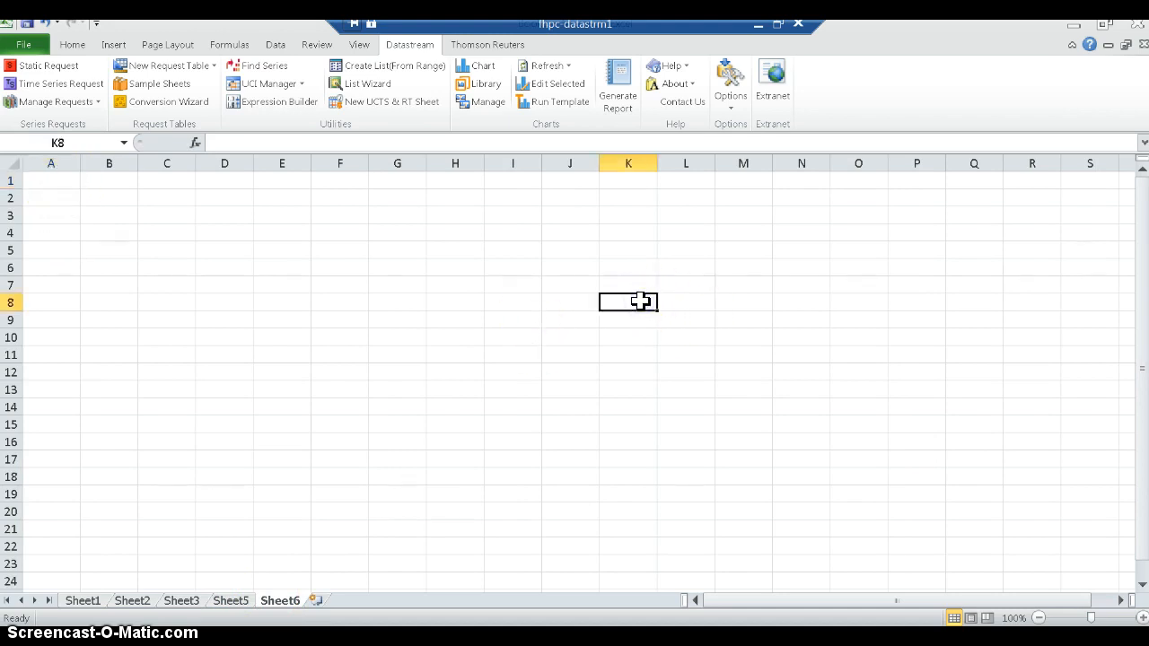